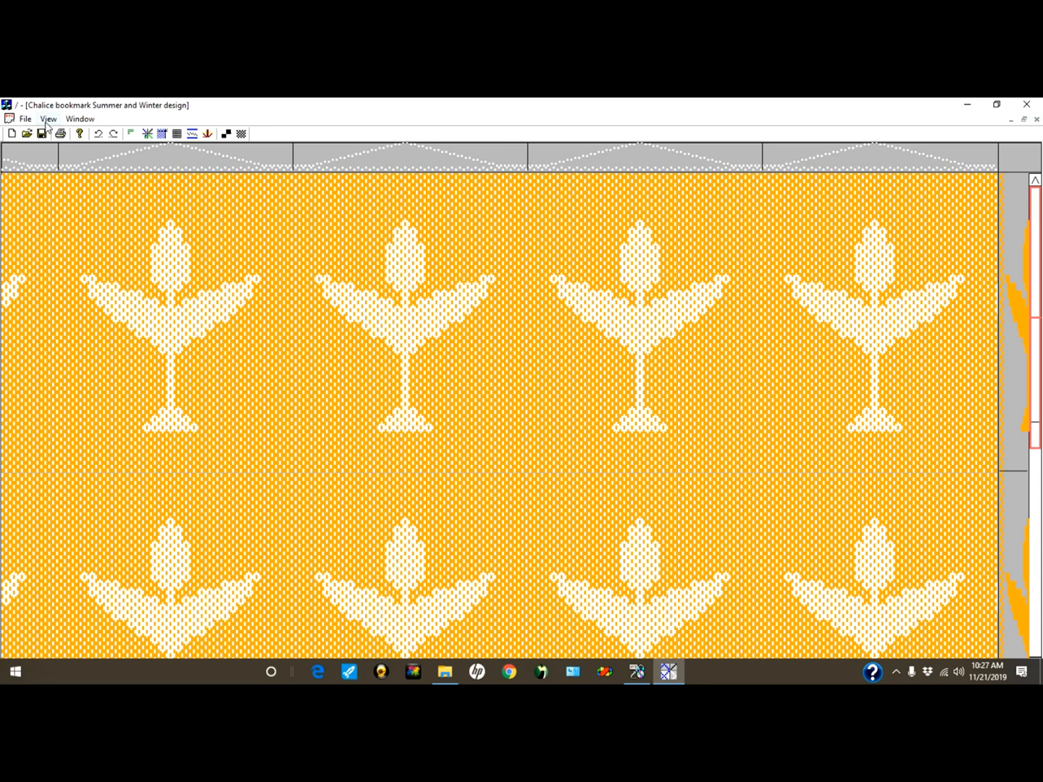
- Open the Warp Saver alternate tieup/treadling tool and search the block substitution library for patterns matching the current threading
left_click(47, 119)
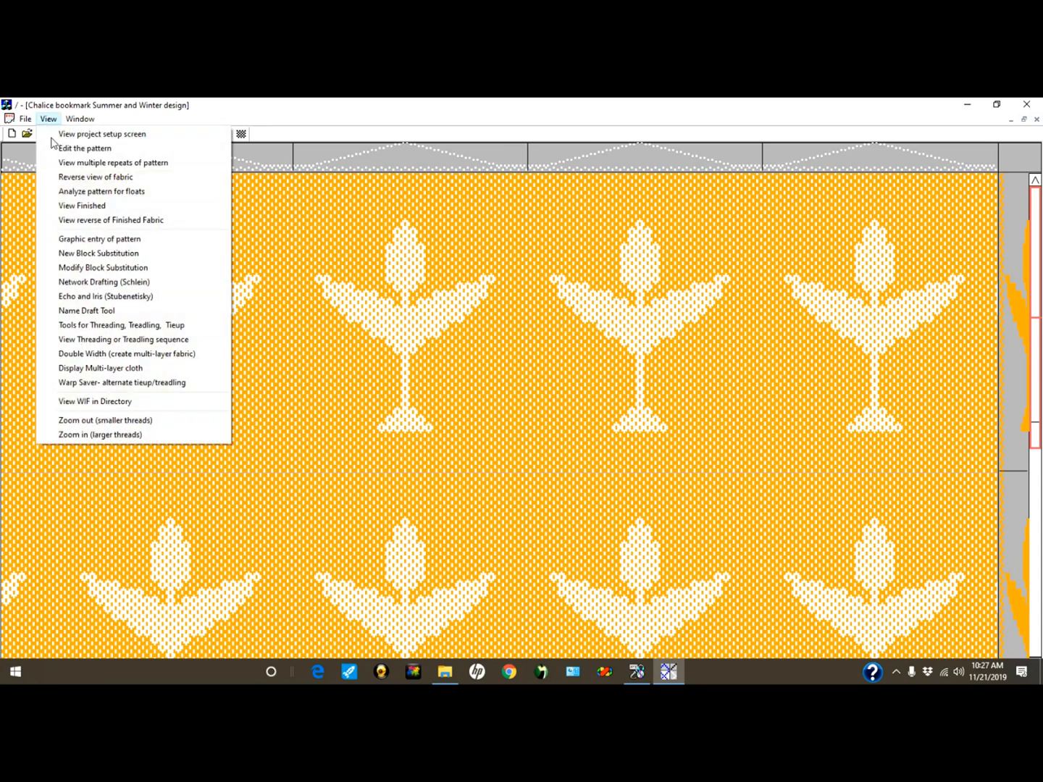
left_click(117, 382)
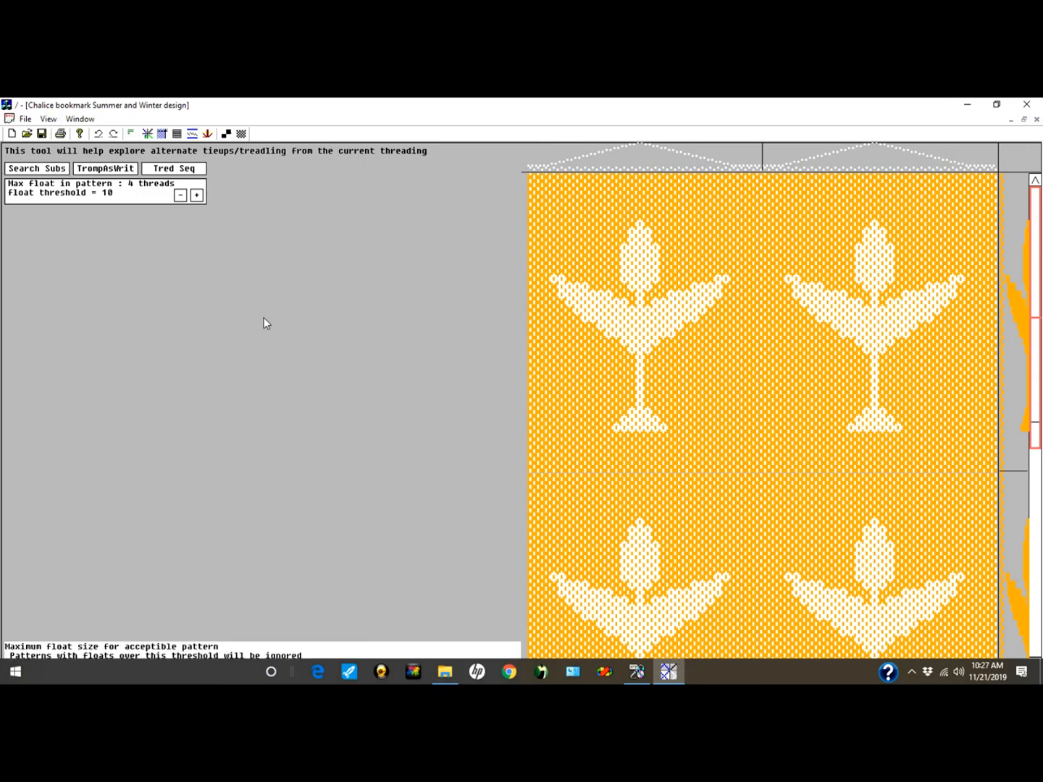
left_click(53, 171)
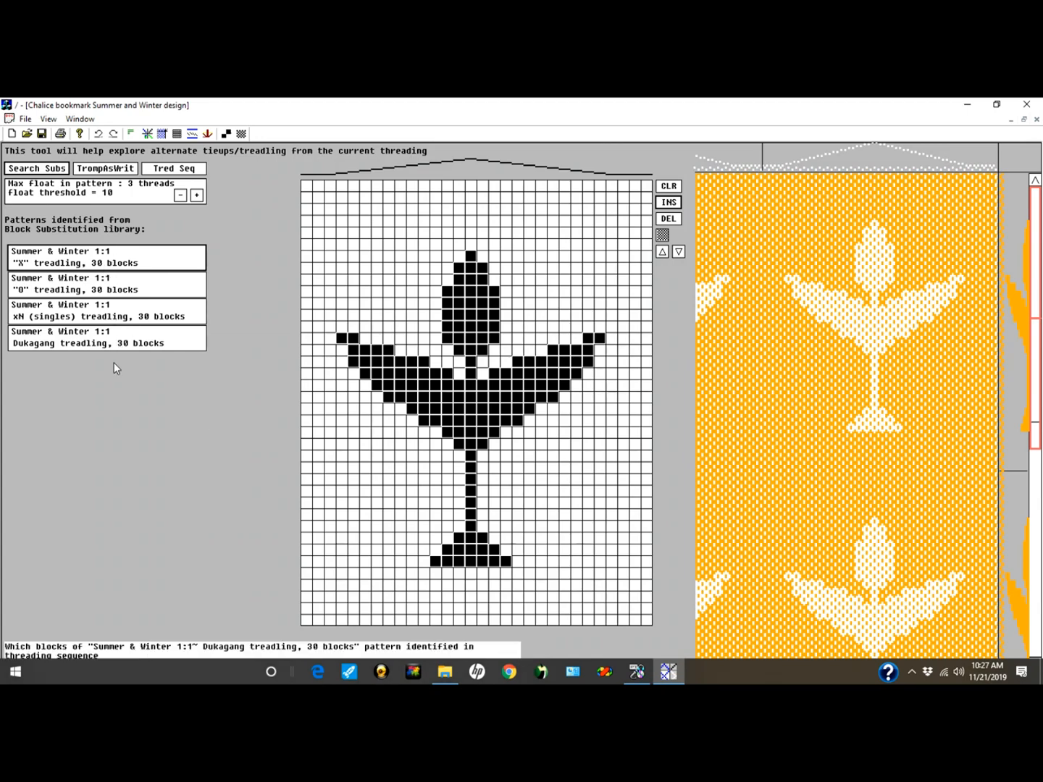
left_click(431, 393)
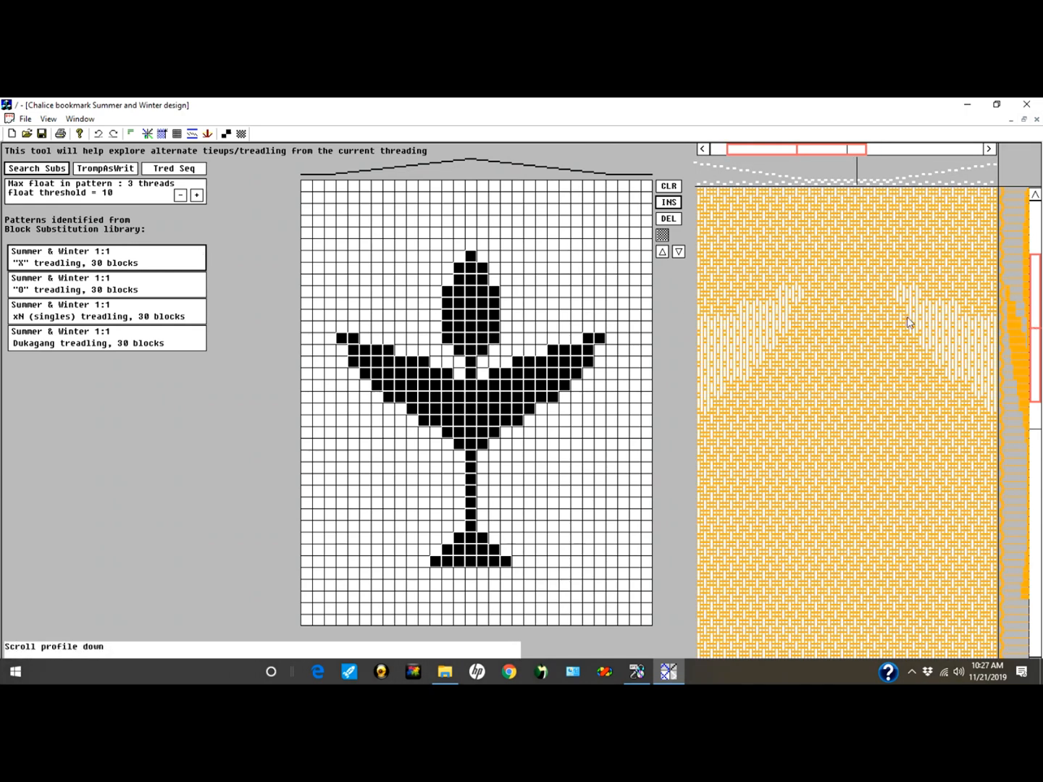
- Preview the Summer & Winter 1:1 "O", xN (singles) and Dukagang treadlings, and return to the "X" treadling
left_click(136, 290)
left_click(150, 318)
left_click(149, 339)
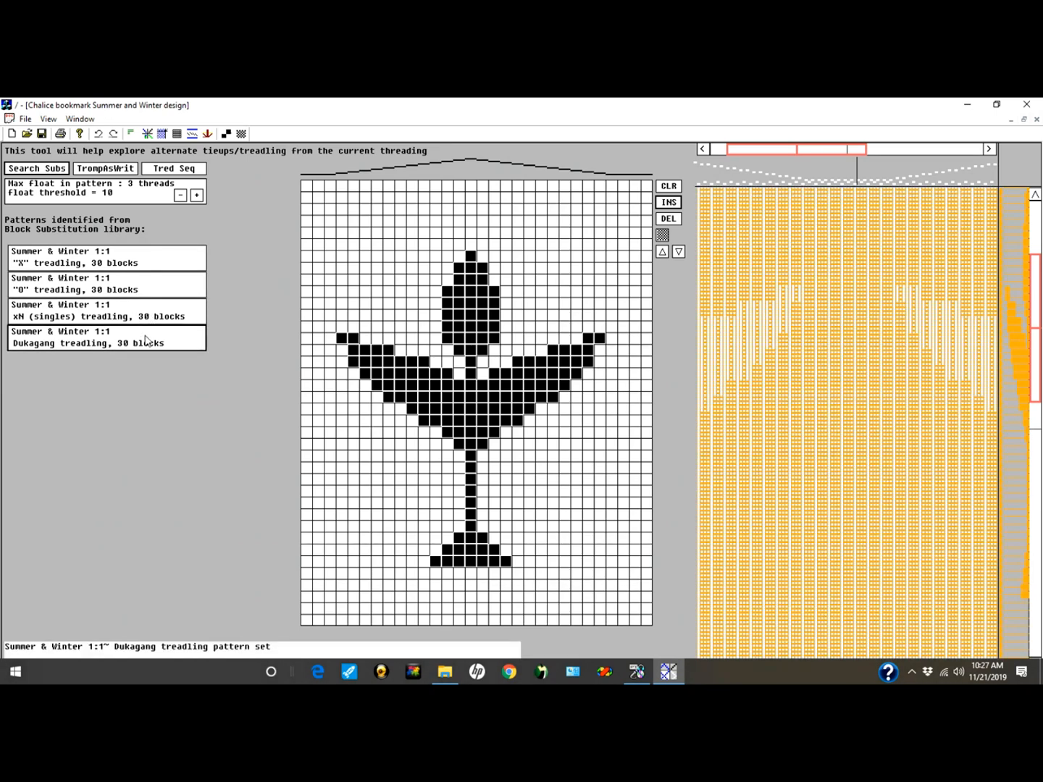
left_click(160, 270)
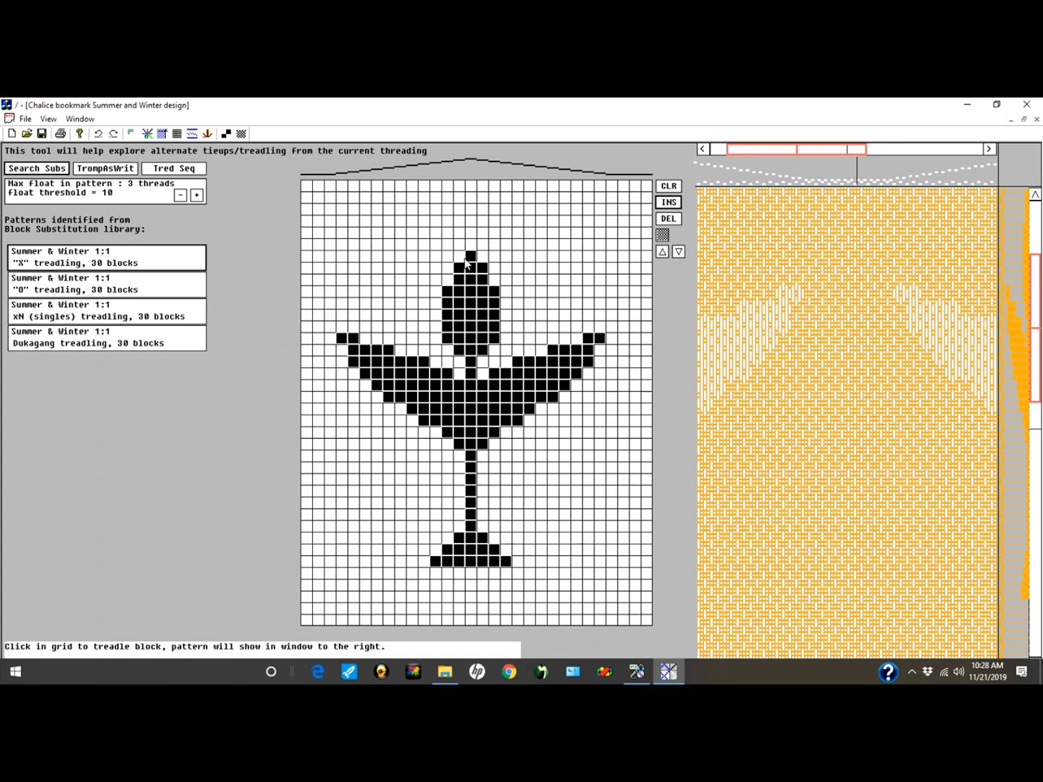
- Clear three adjacent blocks in one row in the middle of the flame on the profile grid
left_click(471, 323)
left_click(973, 149)
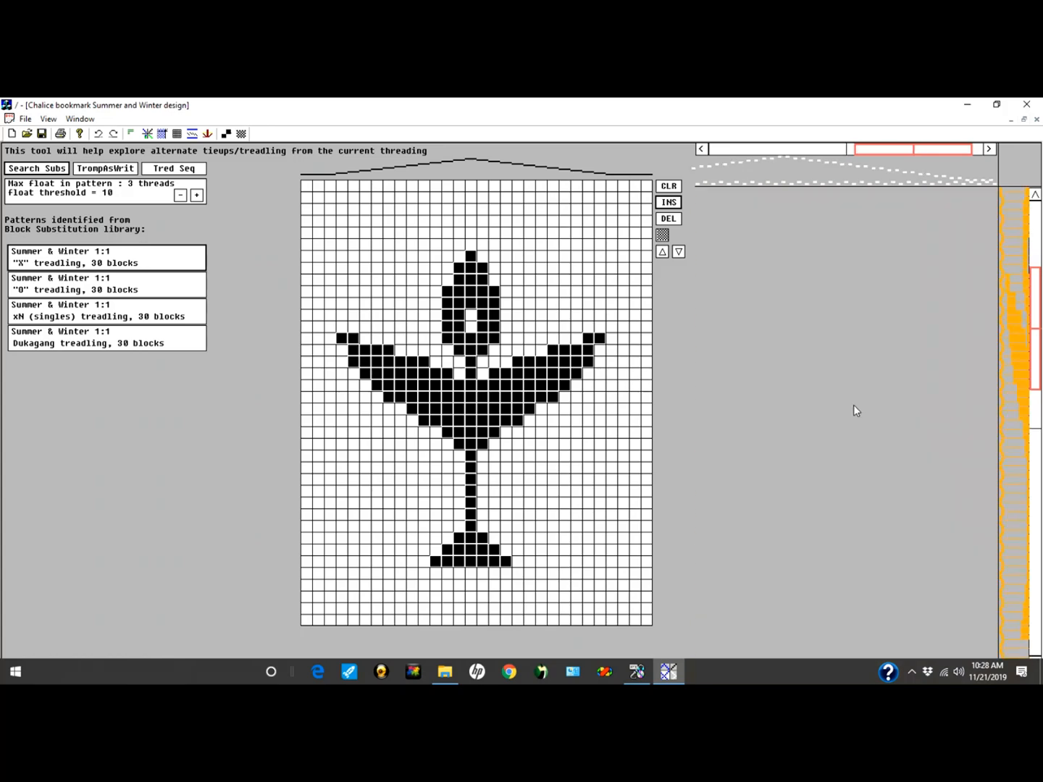
left_click(475, 329)
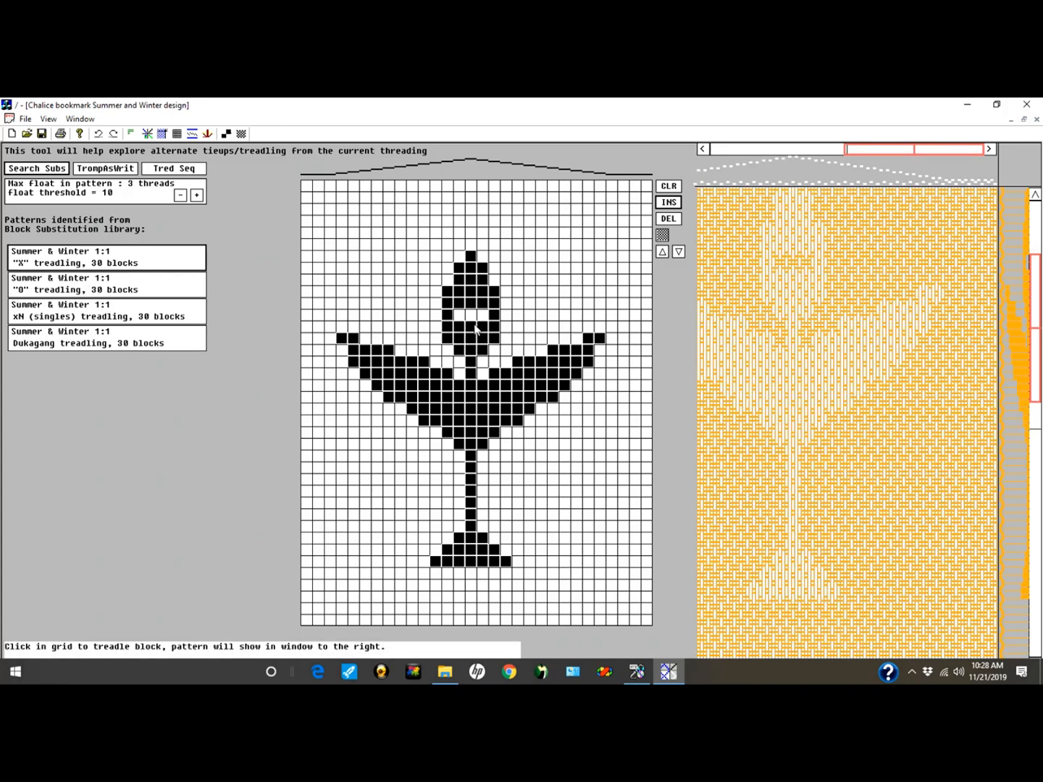
- Toggle test blocks on and off in the empty rows above the flame, and refill the cleared blocks inside the flame
left_click(470, 209)
left_click(470, 209)
left_click(568, 214)
left_click(569, 214)
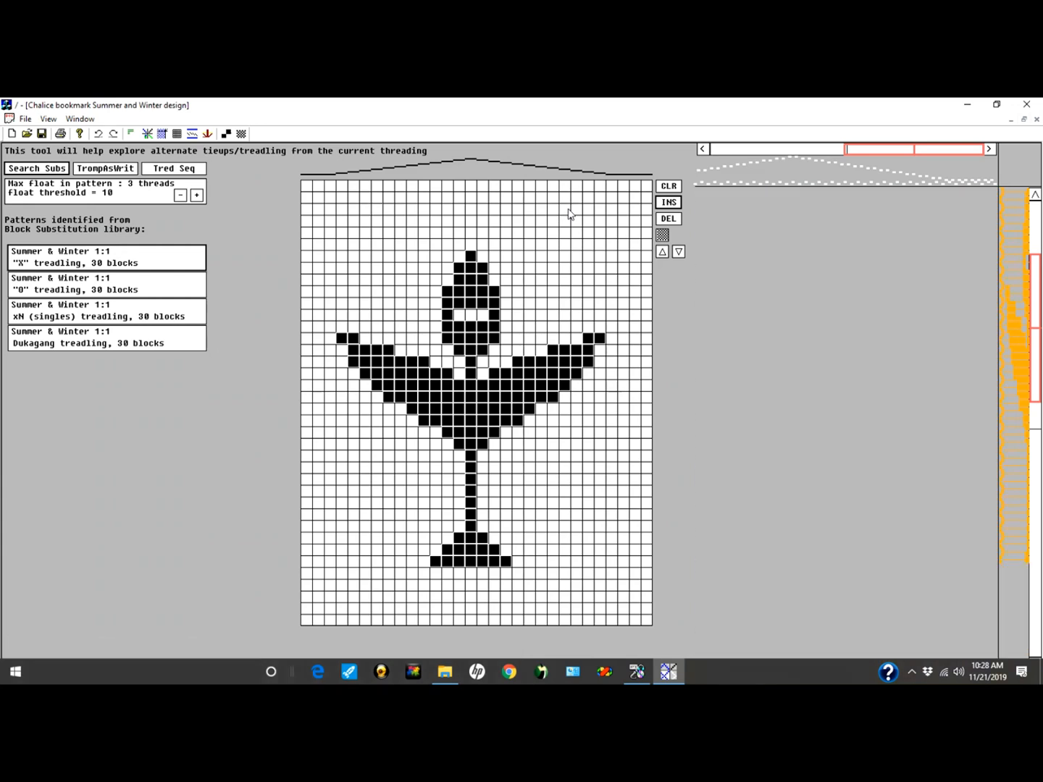
left_click(633, 198)
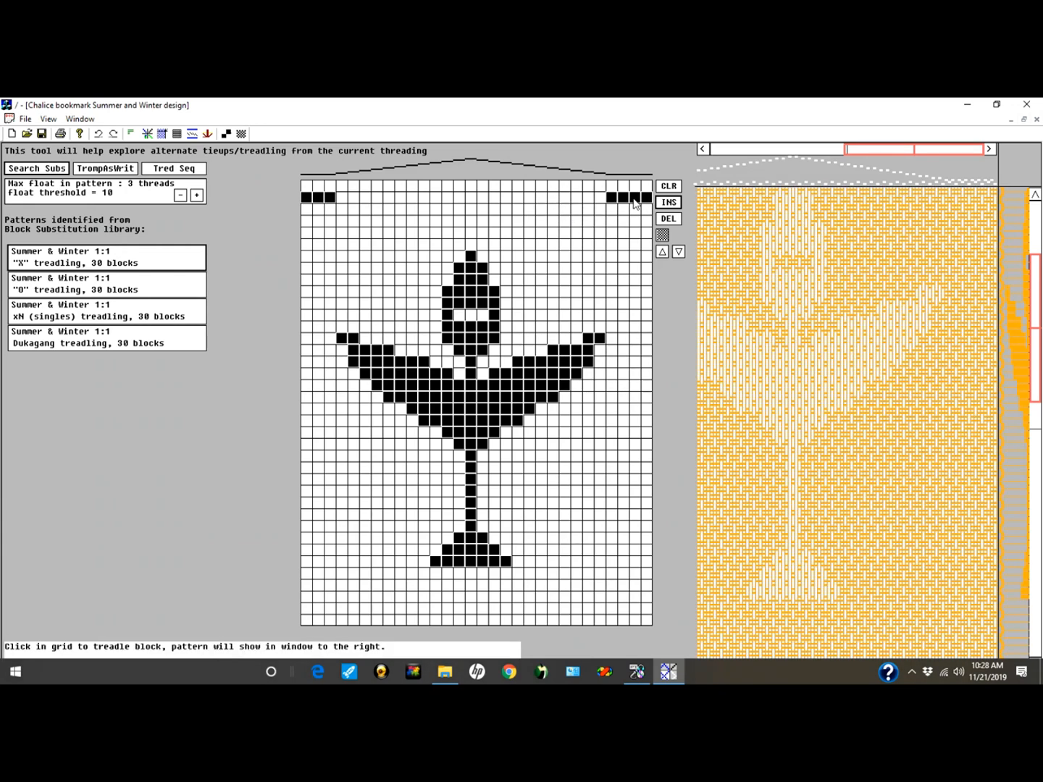
left_click(632, 199)
left_click(460, 317)
left_click(472, 319)
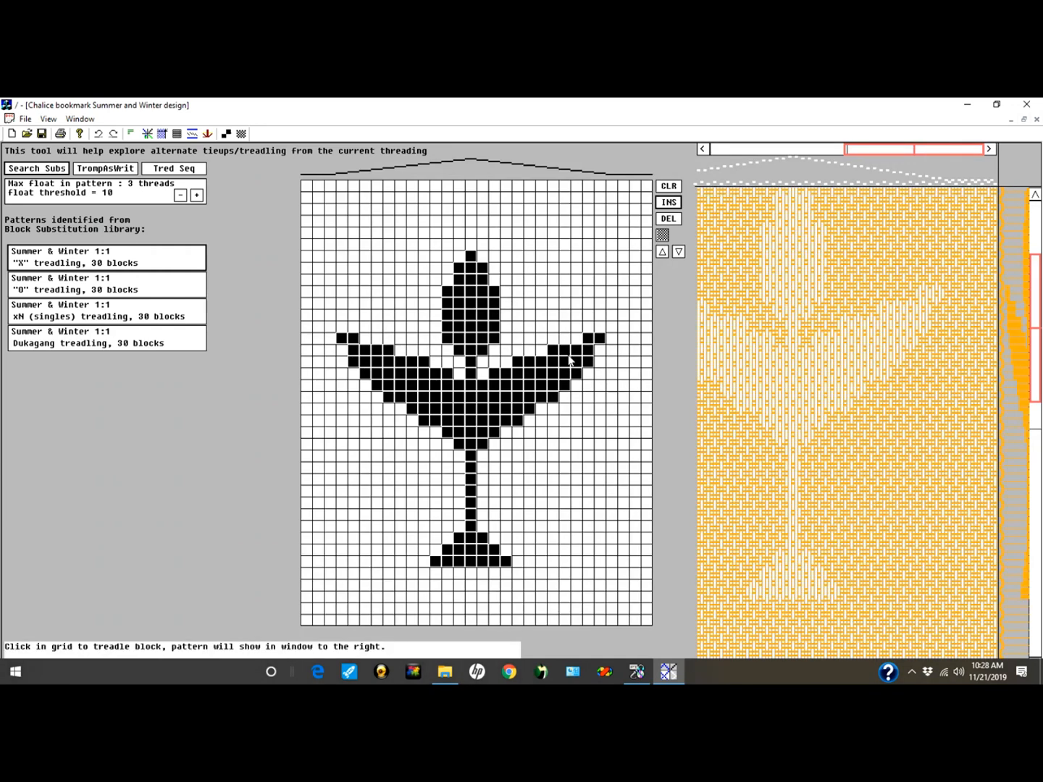
- Extend the flame three rows upward on the profile grid with a pointed tip and wider shoulders
left_click(470, 245)
left_click(471, 232)
left_click(471, 221)
left_click(481, 233)
left_click(494, 255)
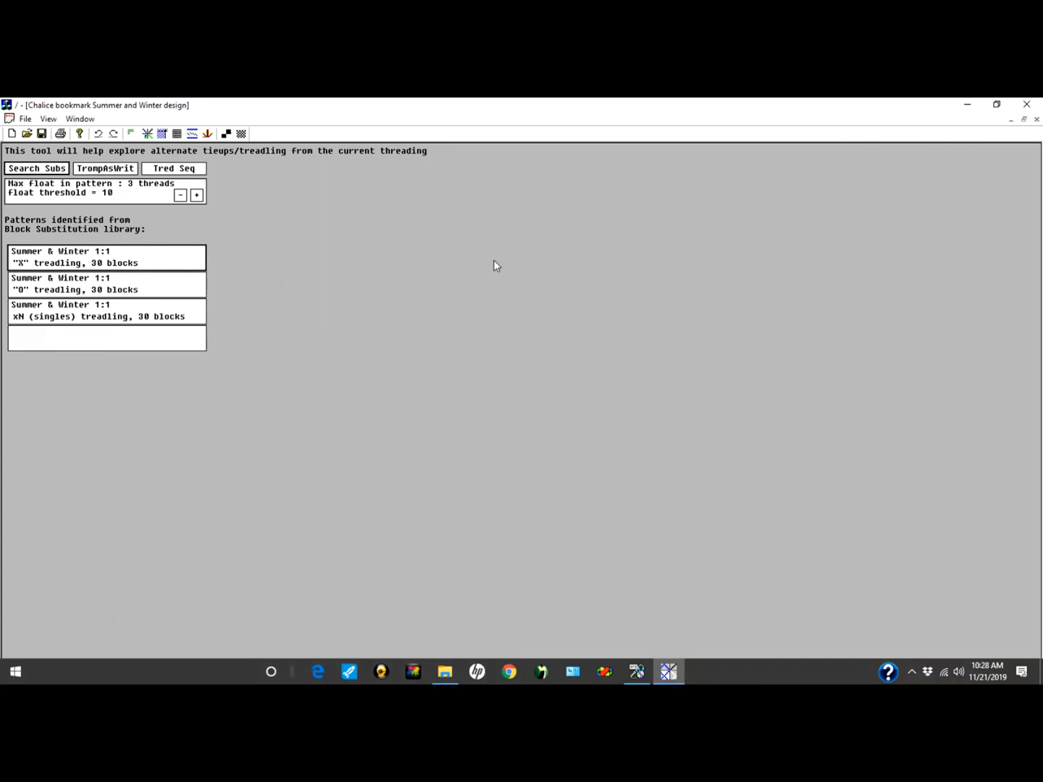
left_click(482, 256)
left_click(494, 268)
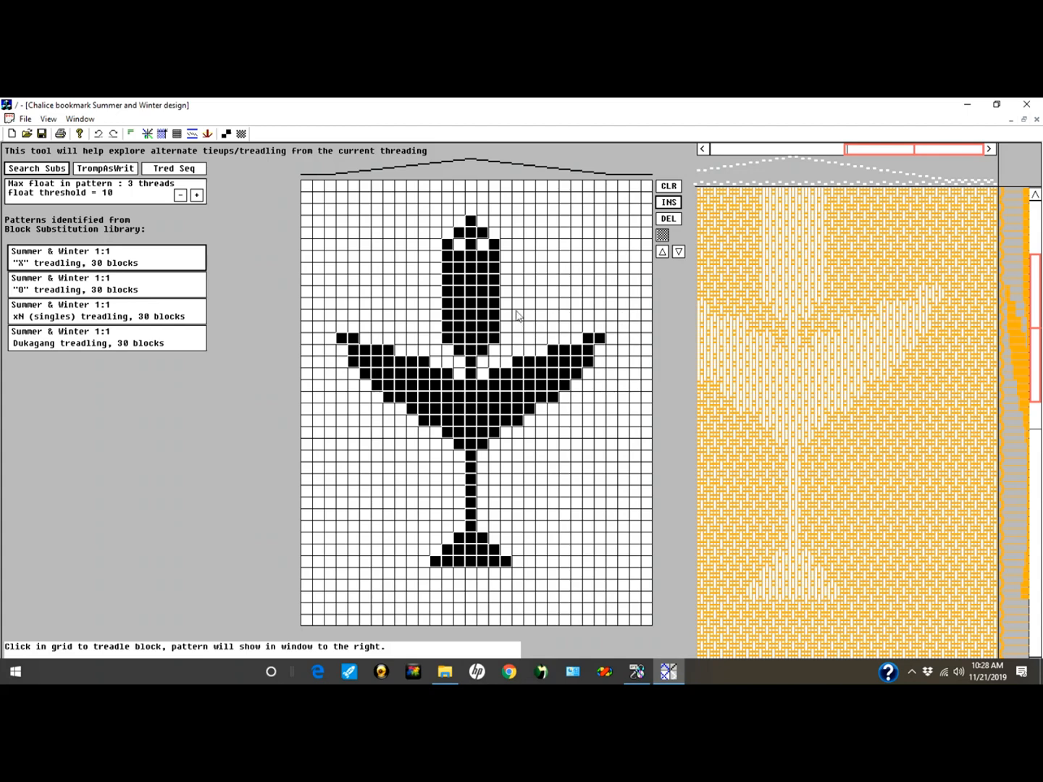
- Insert two extra rows through the flame on the profile grid, and delete two rows from it with the delete mode
left_click(475, 297)
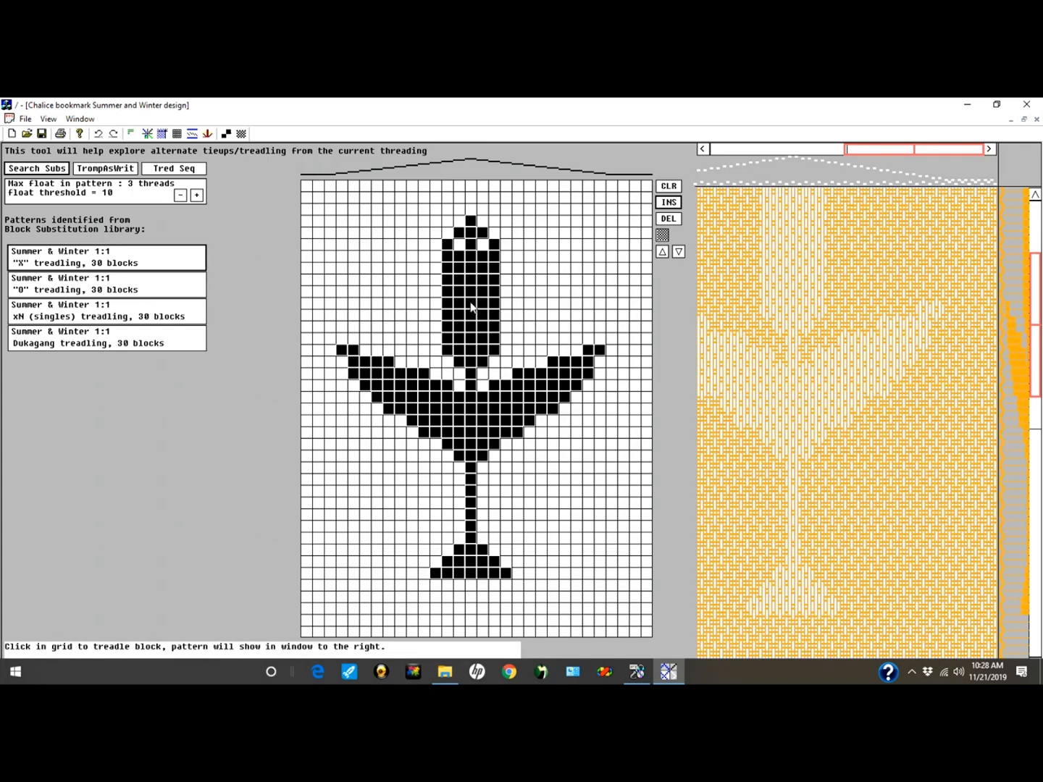
left_click(467, 308)
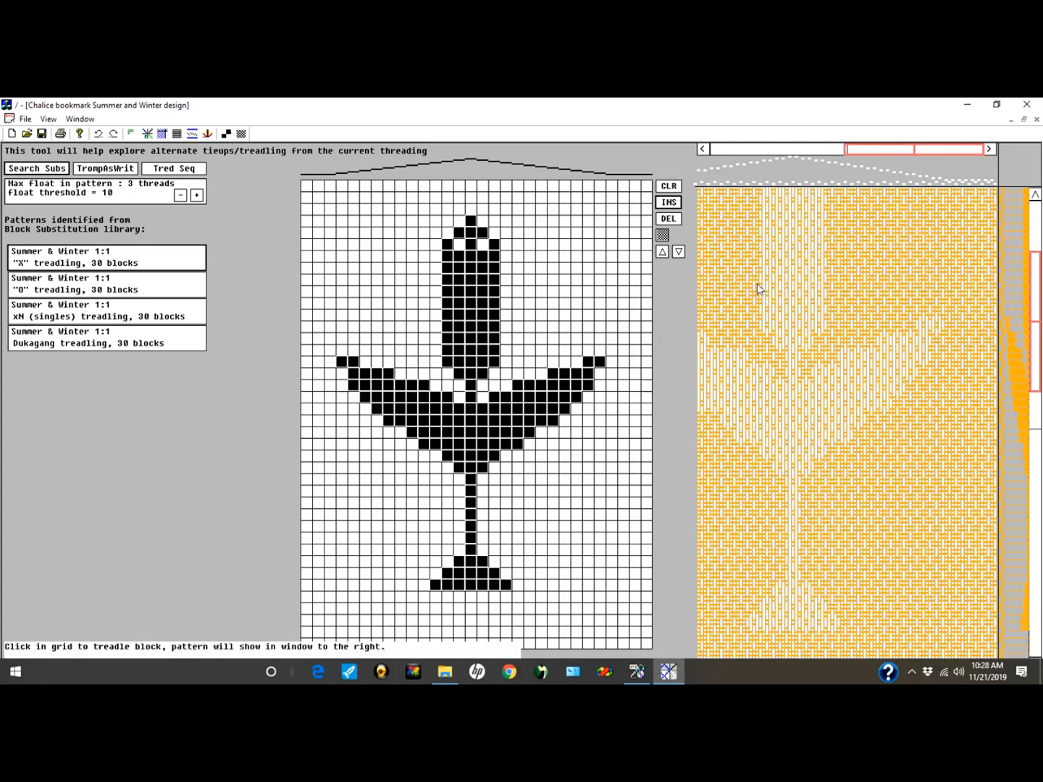
left_click(666, 218)
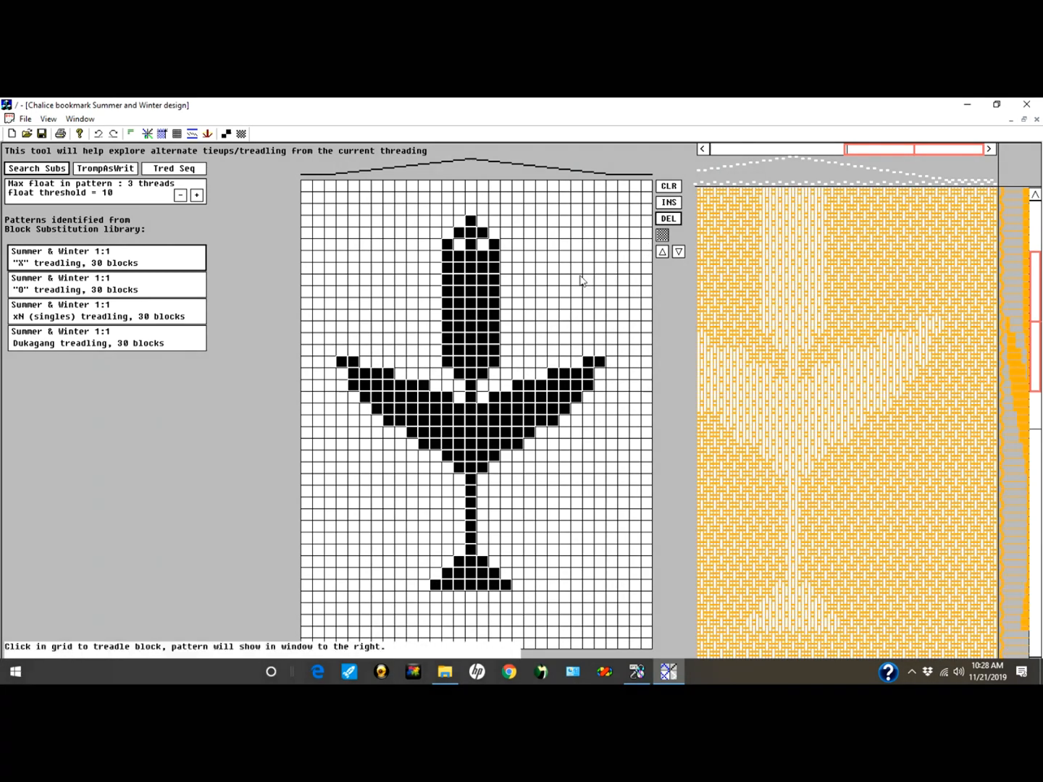
left_click(503, 312)
left_click(504, 311)
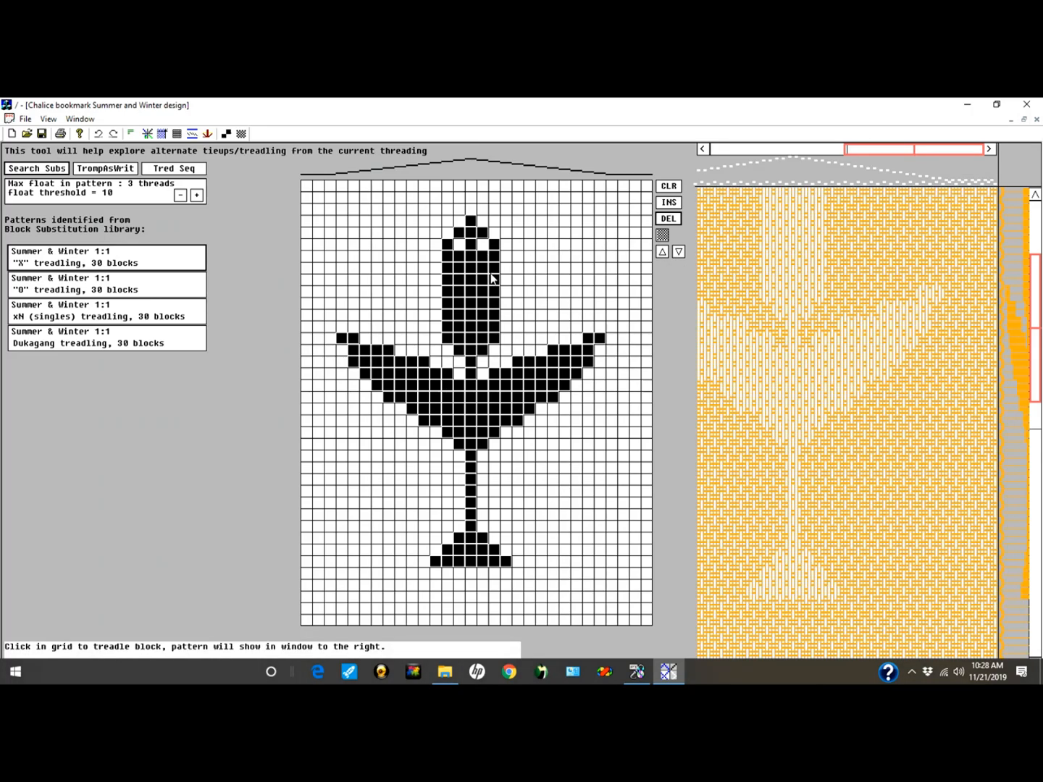
- Scroll the profile away from its starting position in the grid and bring it back
left_click(663, 253)
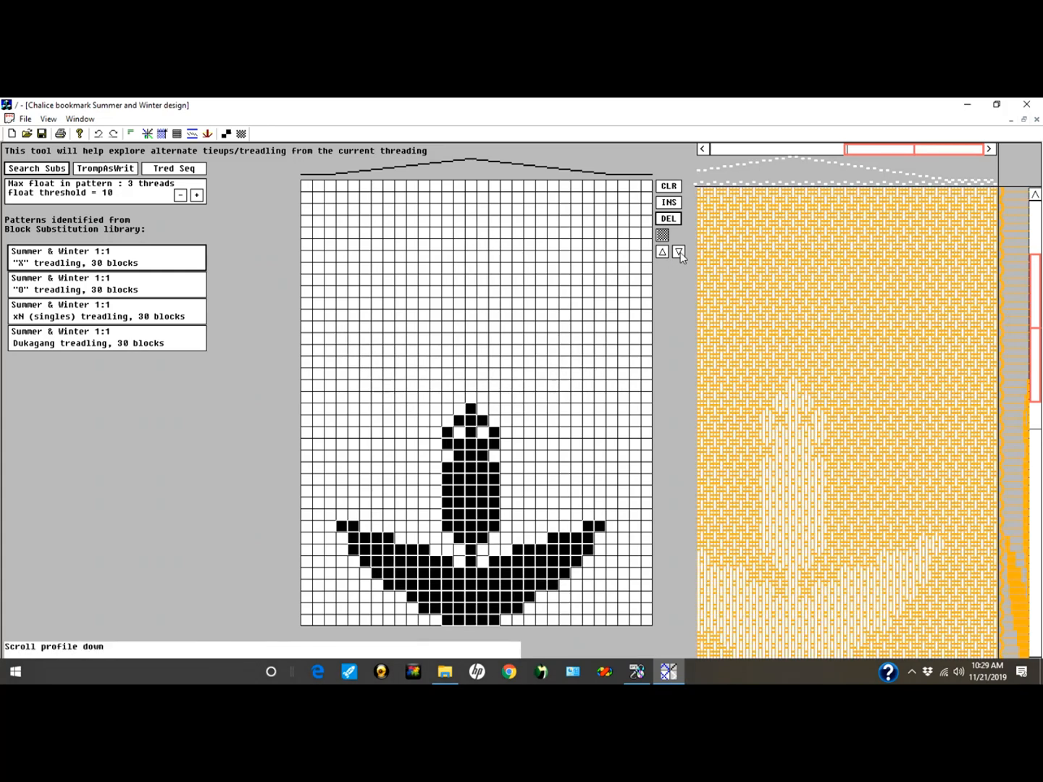
left_click(680, 252)
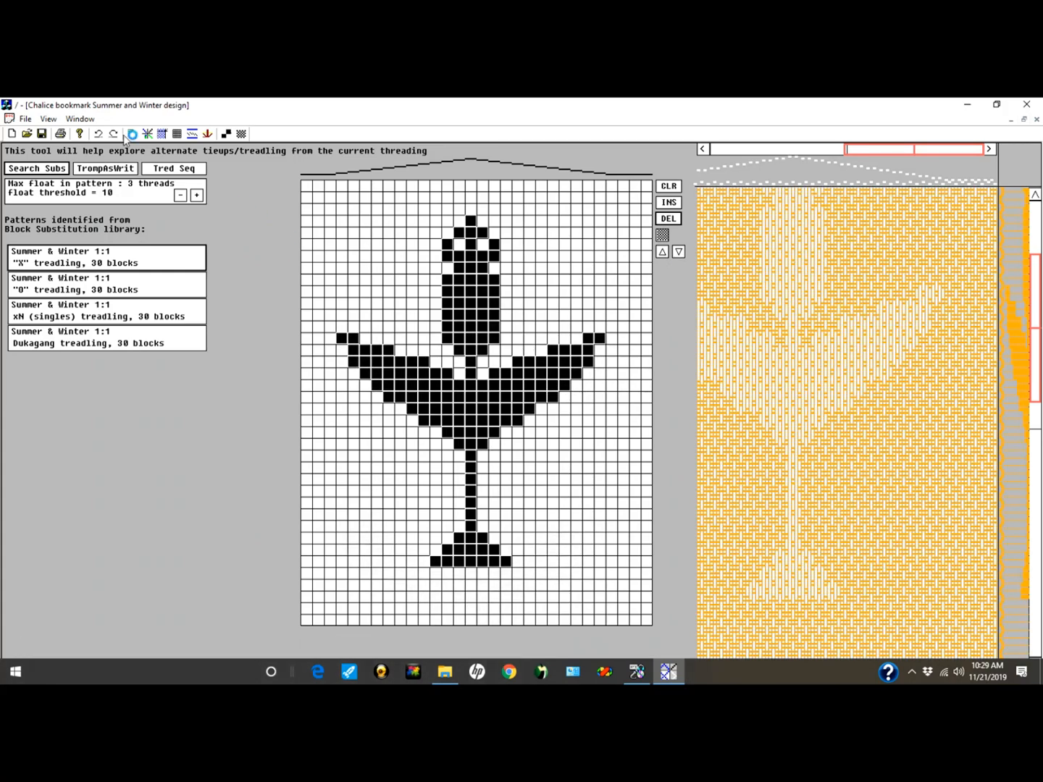
- Show the design in the graphic pattern entry view, and return to Warp Saver with a repeated block substitution search
left_click(176, 134)
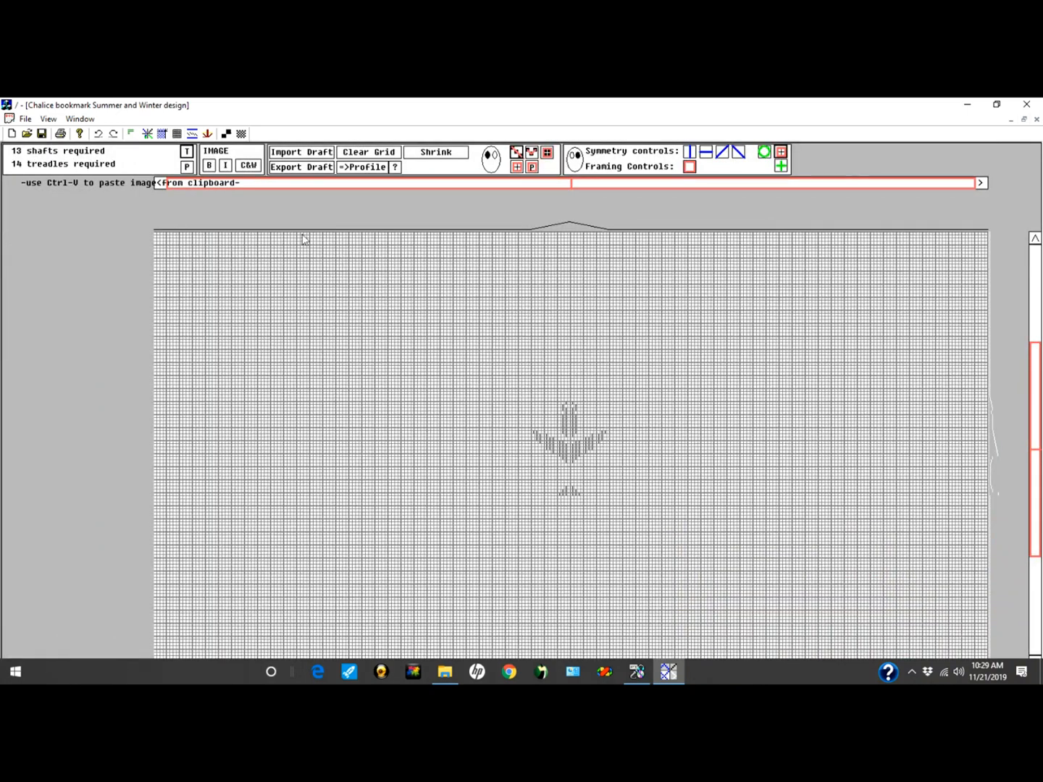
left_click(49, 119)
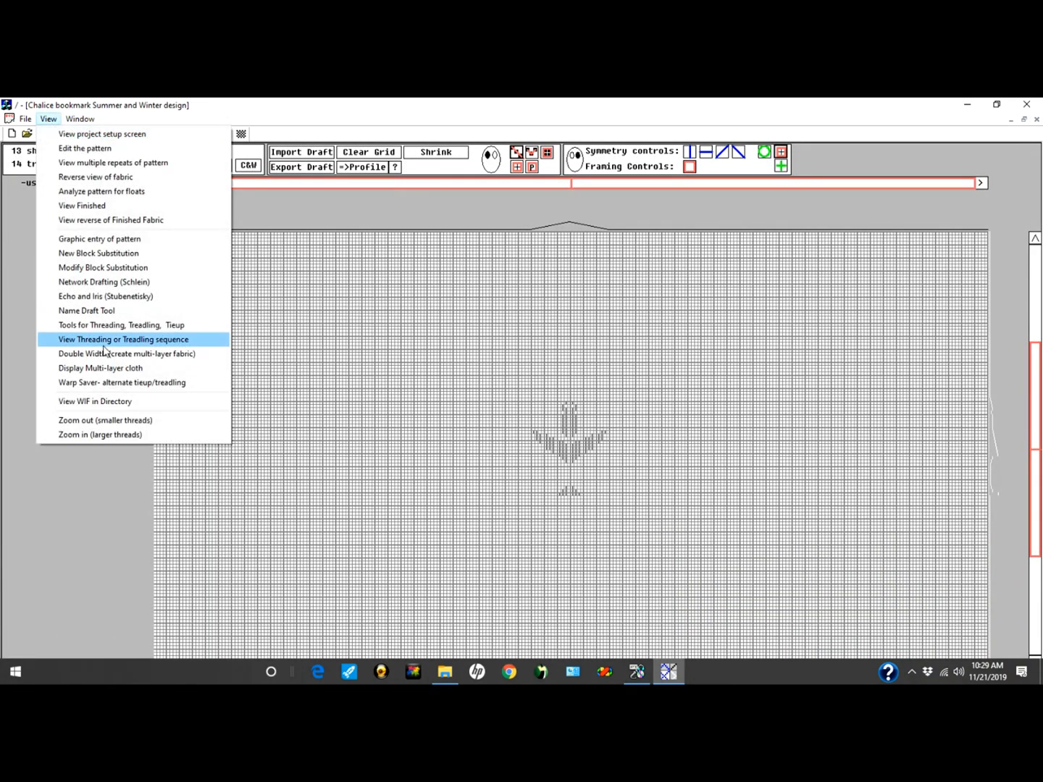
left_click(120, 391)
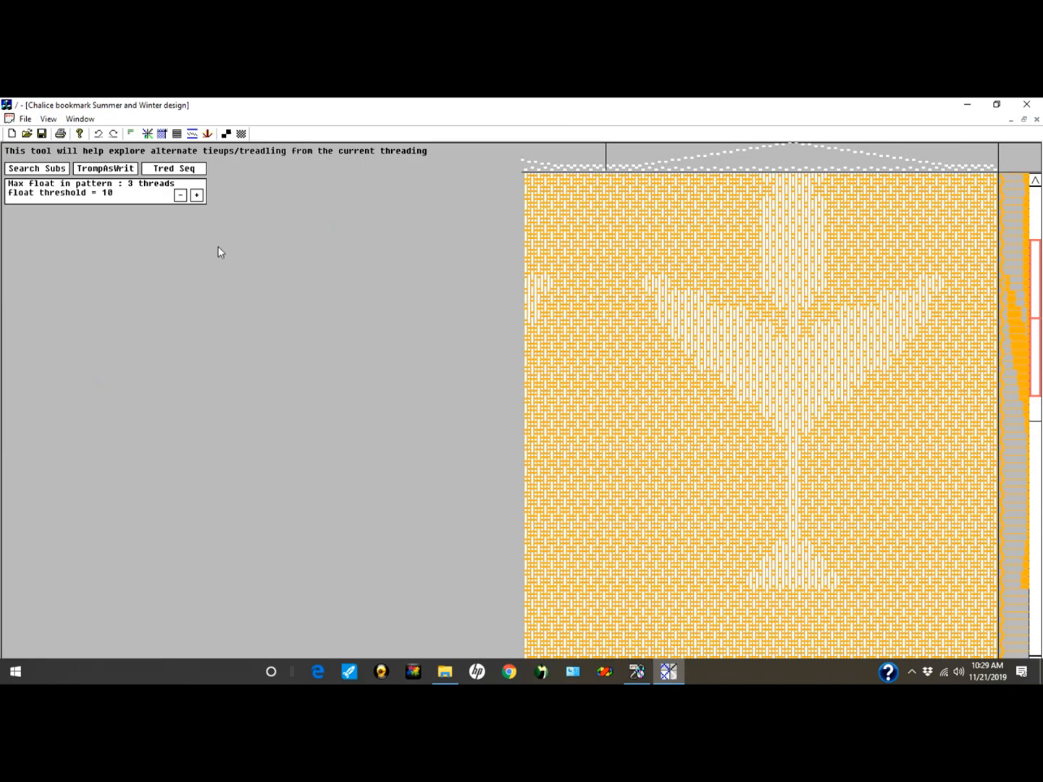
left_click(40, 169)
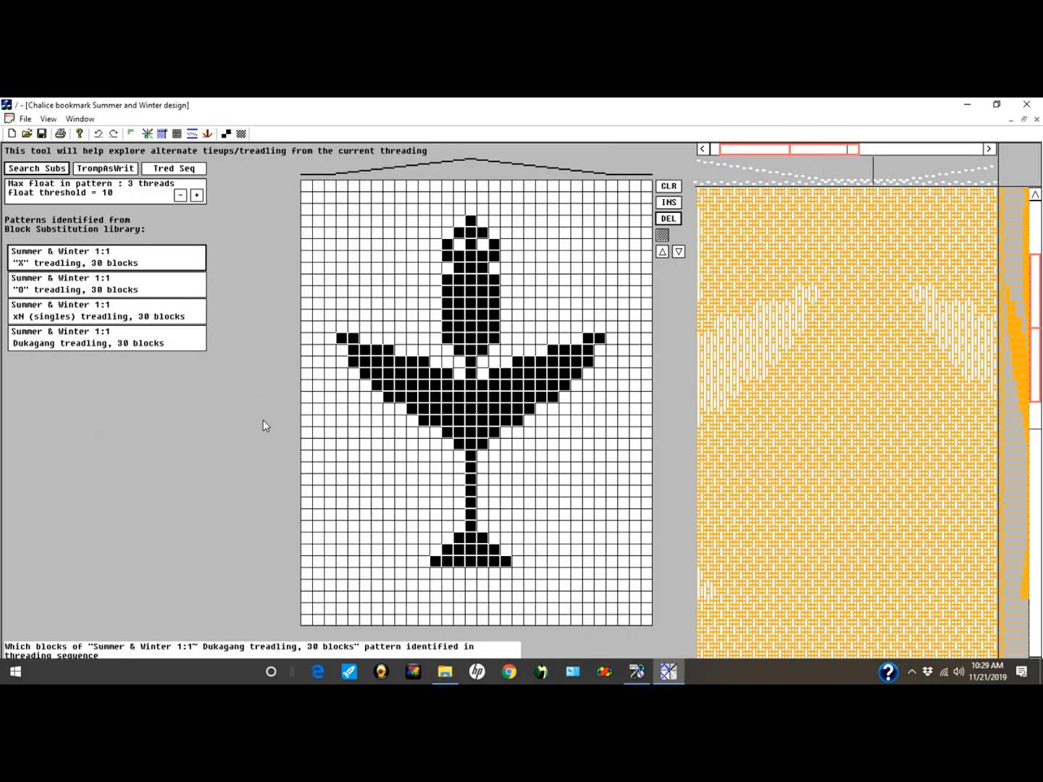
- Switch the profile grid to smaller squares and back, and clear the whole profile and undo the clearing
left_click(663, 236)
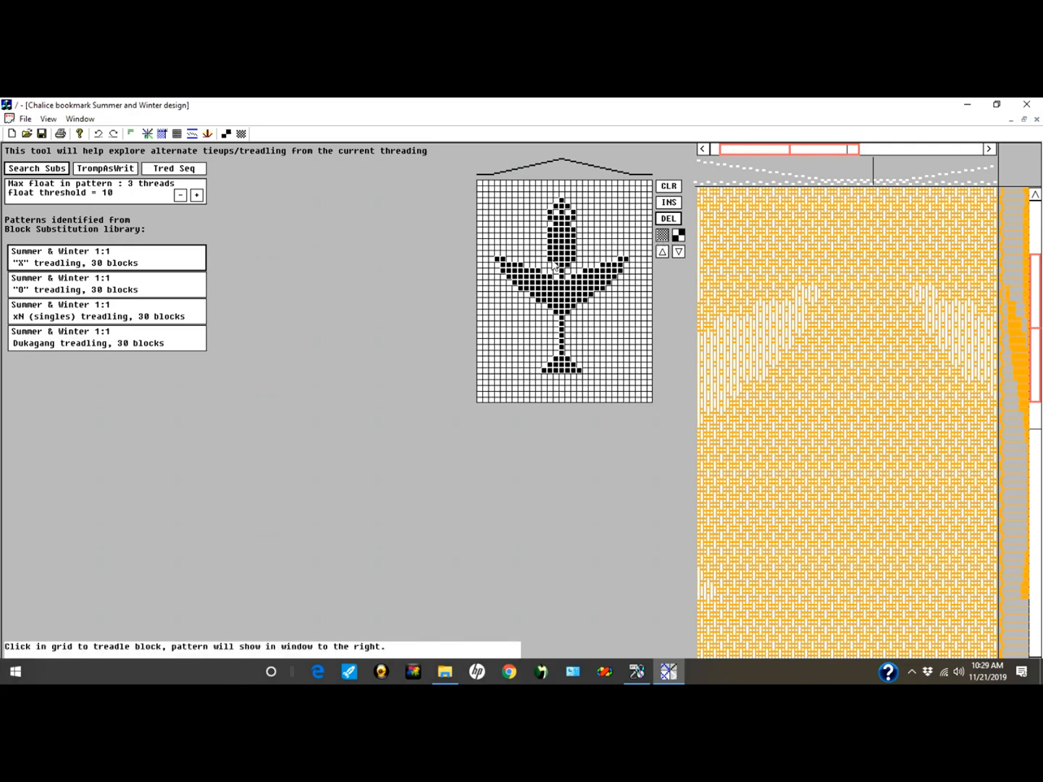
left_click(674, 235)
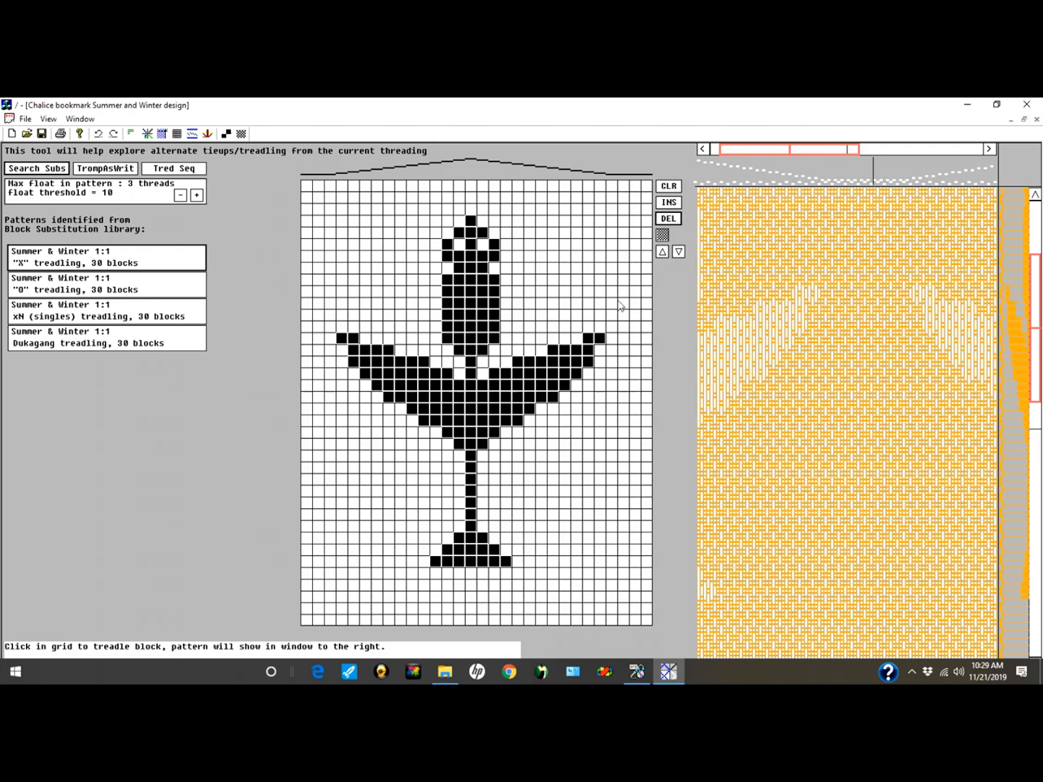
left_click(668, 187)
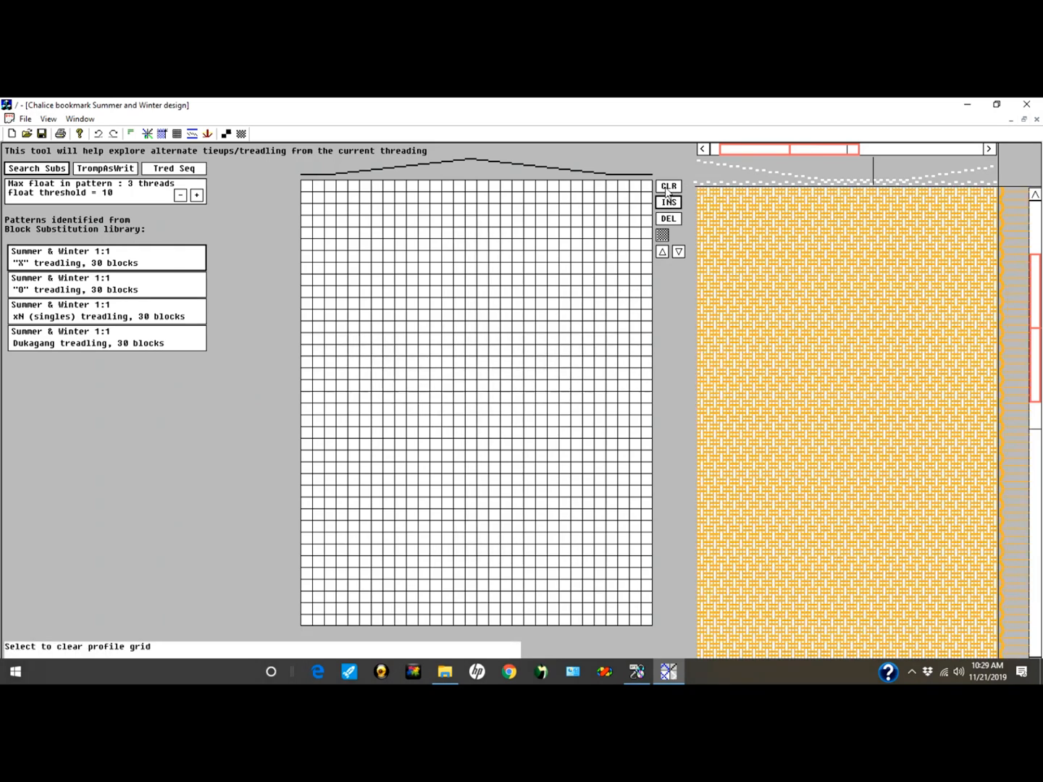
left_click(98, 134)
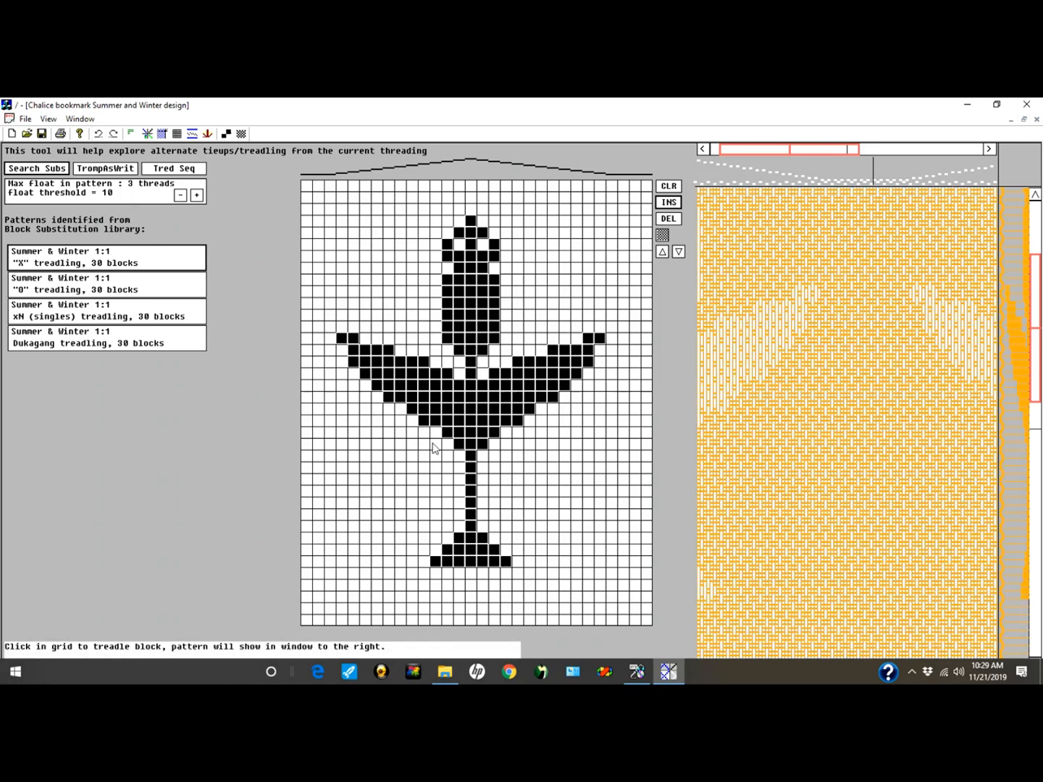
- Place blocks in three rows above the outer rim tips of the chalice on the profile grid
left_click(600, 326)
left_click(600, 290)
left_click(600, 279)
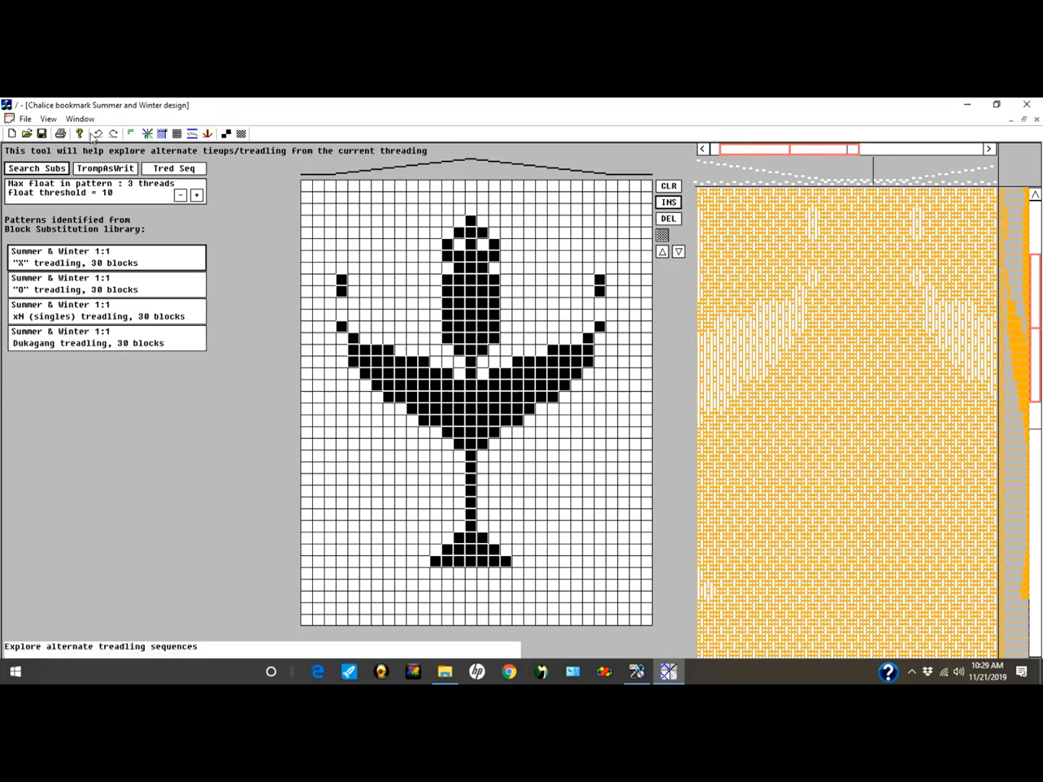
- Reopen the Chalice bookmark Summer and Winter design from the thumbnails of WIF files in the directory
left_click(47, 119)
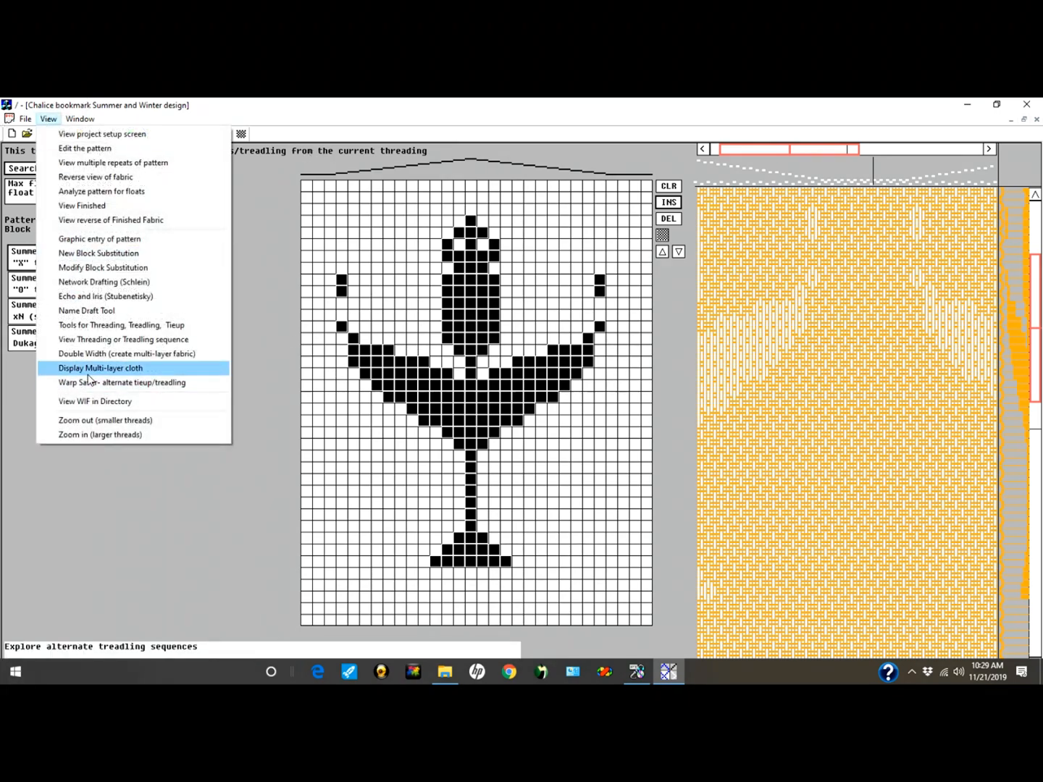
left_click(145, 401)
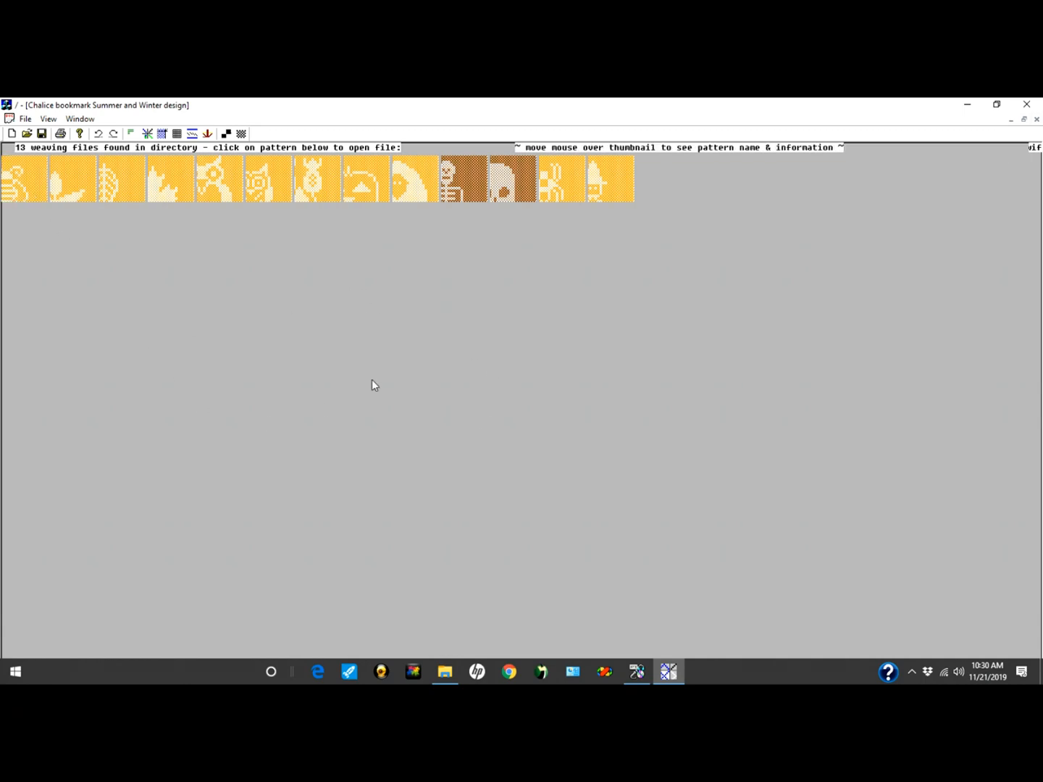
- Load the reopened chalice design in Warp Saver and search for its matching block substitutions
left_click(49, 119)
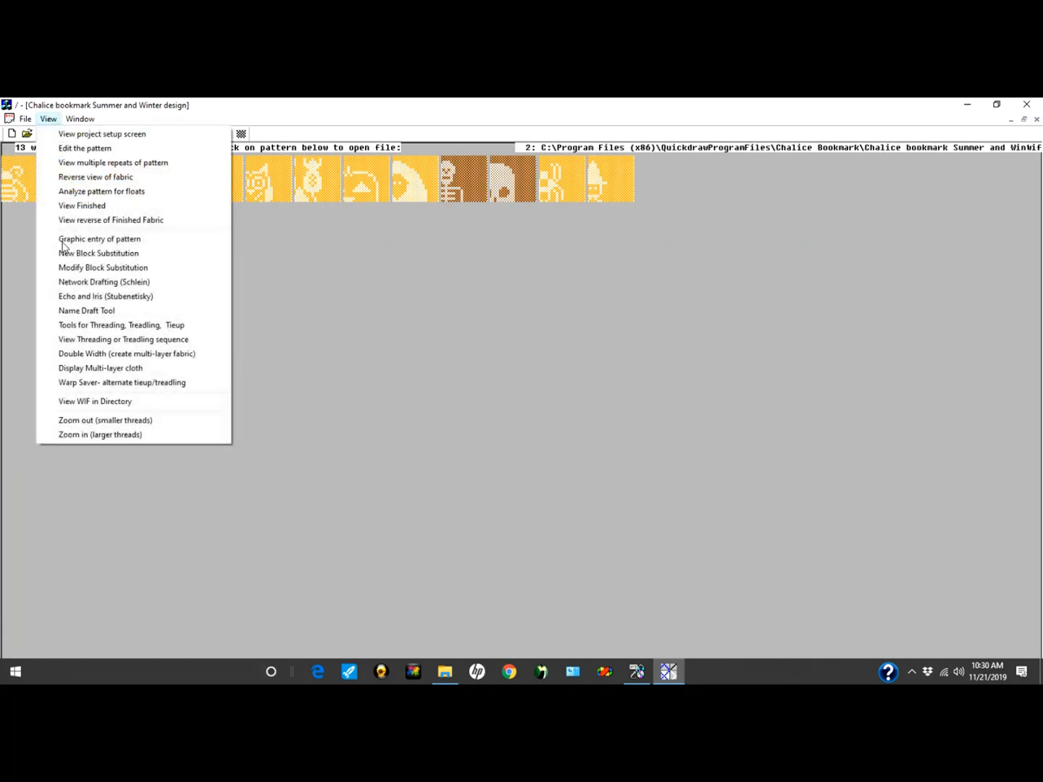
left_click(101, 383)
left_click(56, 169)
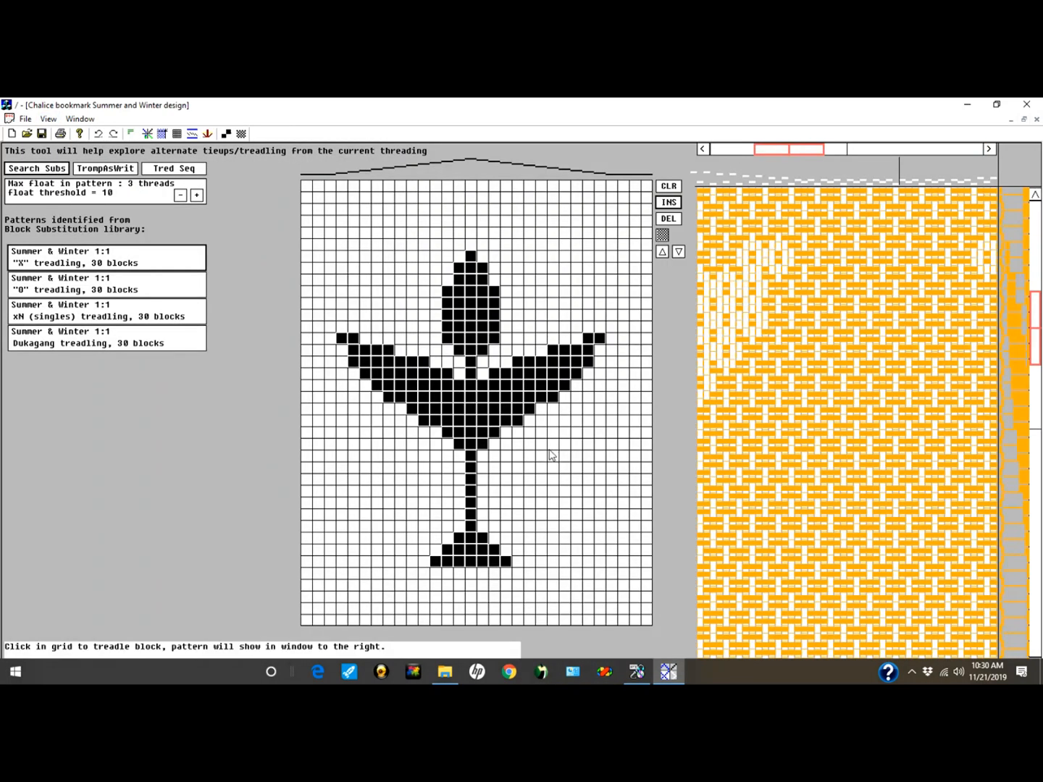